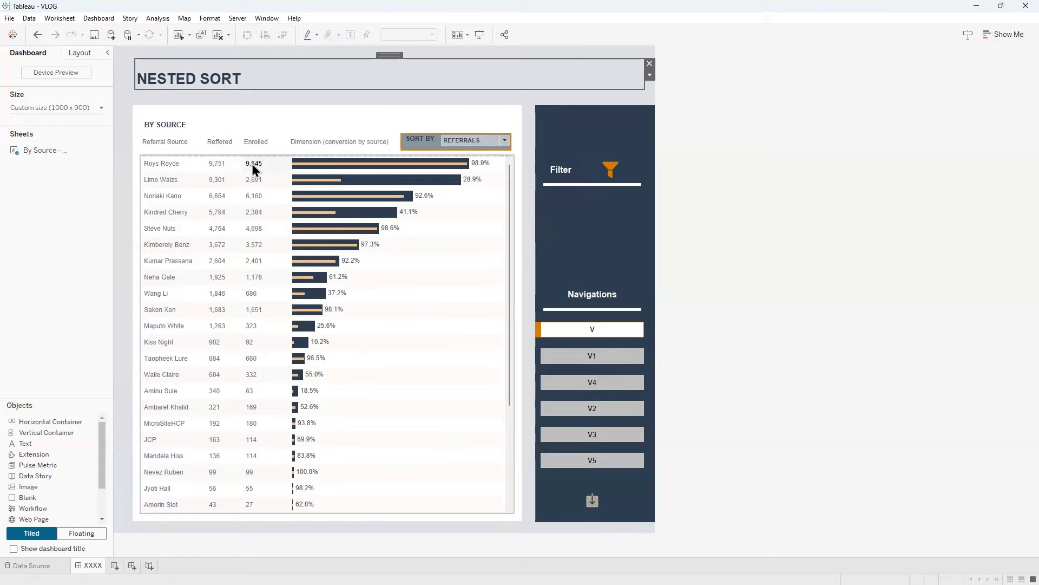
Sort the dashboard's By Source chart by ENROLLED and afterward by CONVERSION using the SORT BY parameter
mouse_move(474, 169)
left_click(475, 144)
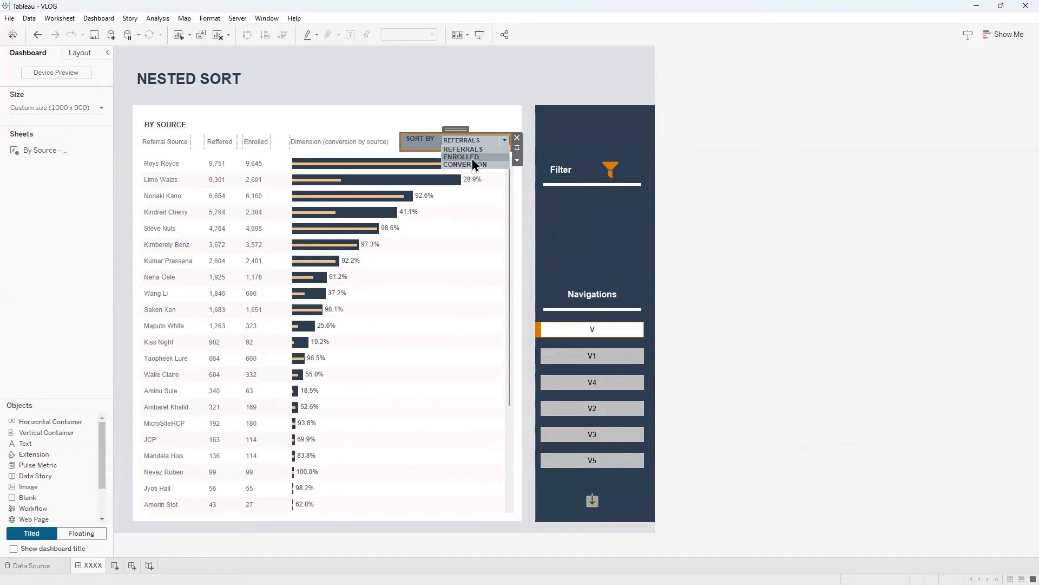
left_click(472, 157)
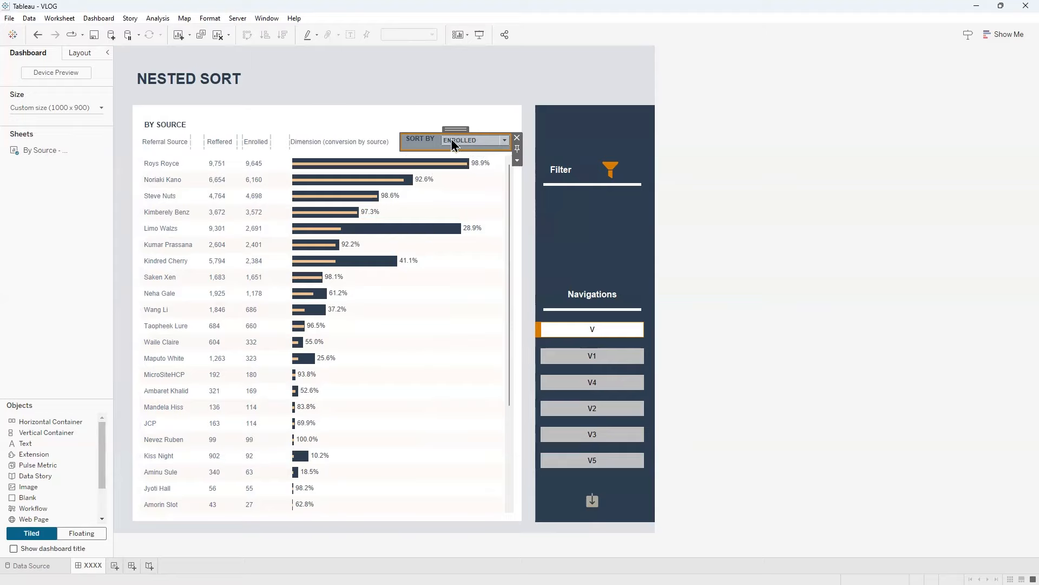
mouse_move(397, 183)
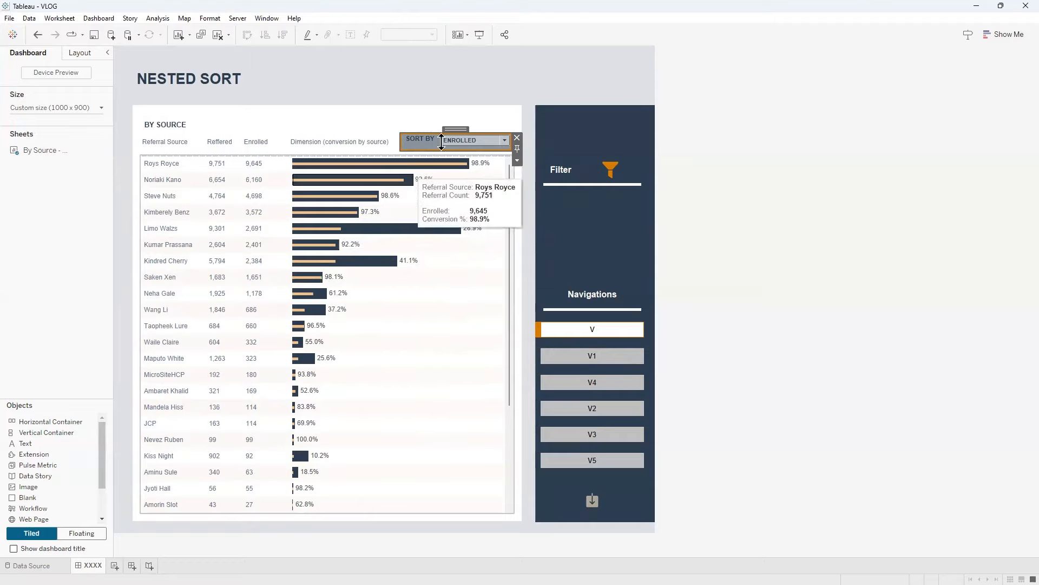
left_click(459, 140)
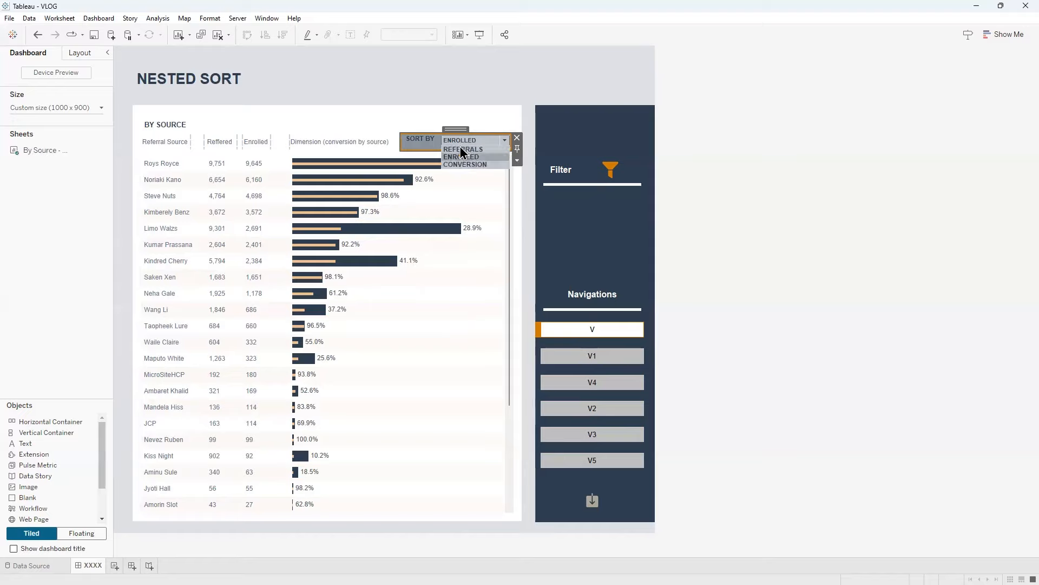
left_click(456, 164)
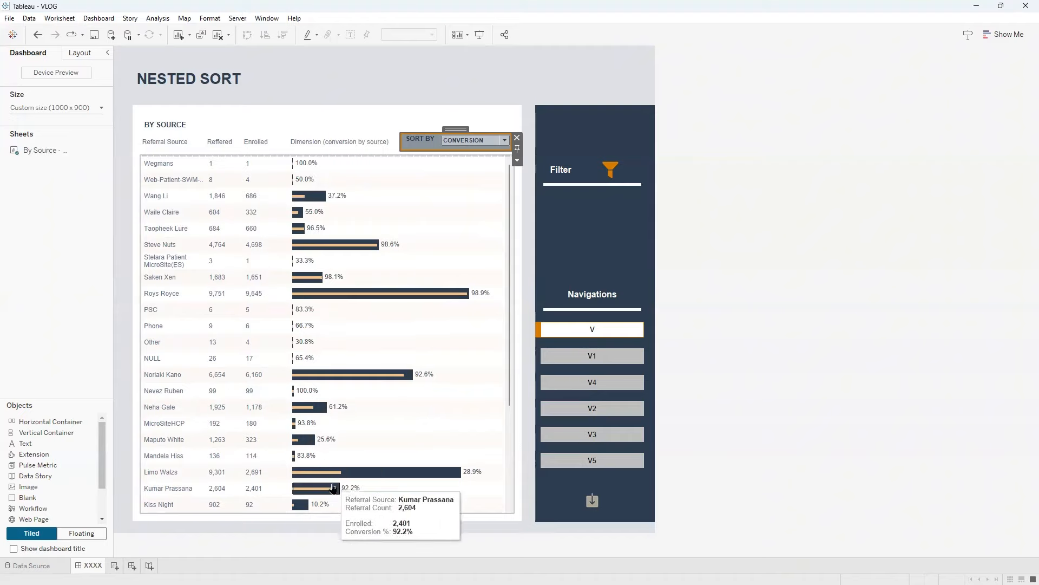
left_click(474, 143)
left_click(490, 144)
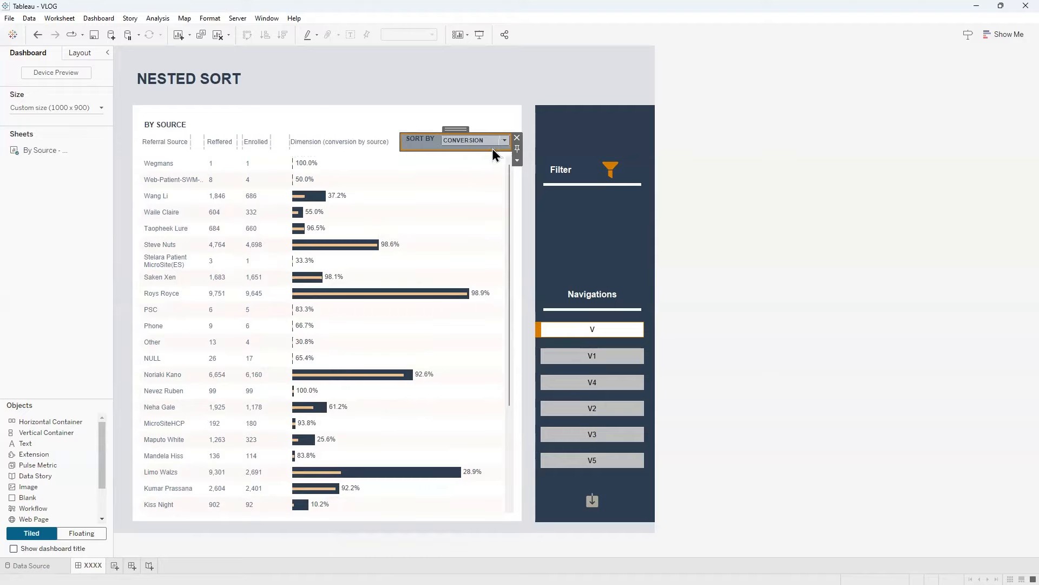
Go from the dashboard to the By Source worksheet and review the SORT BY parameter's data type and list of allowable values
left_click(483, 193)
left_click(523, 171)
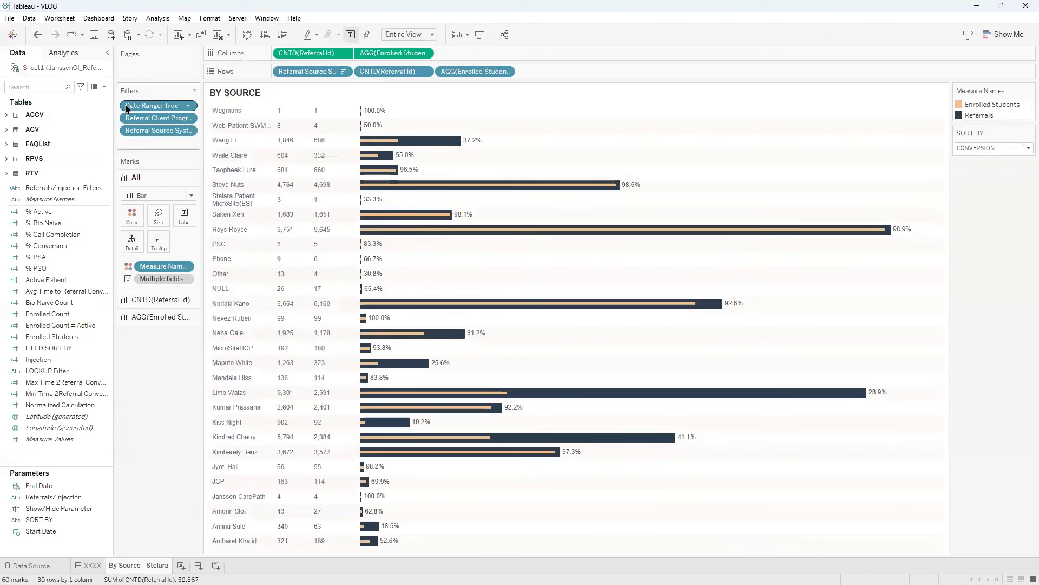
left_click(105, 87)
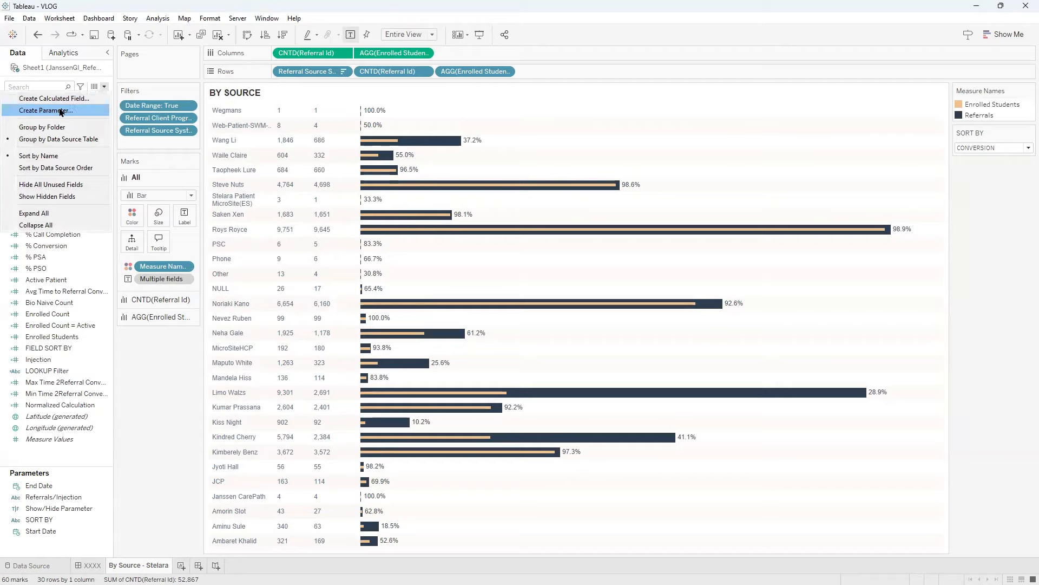
left_click(92, 471)
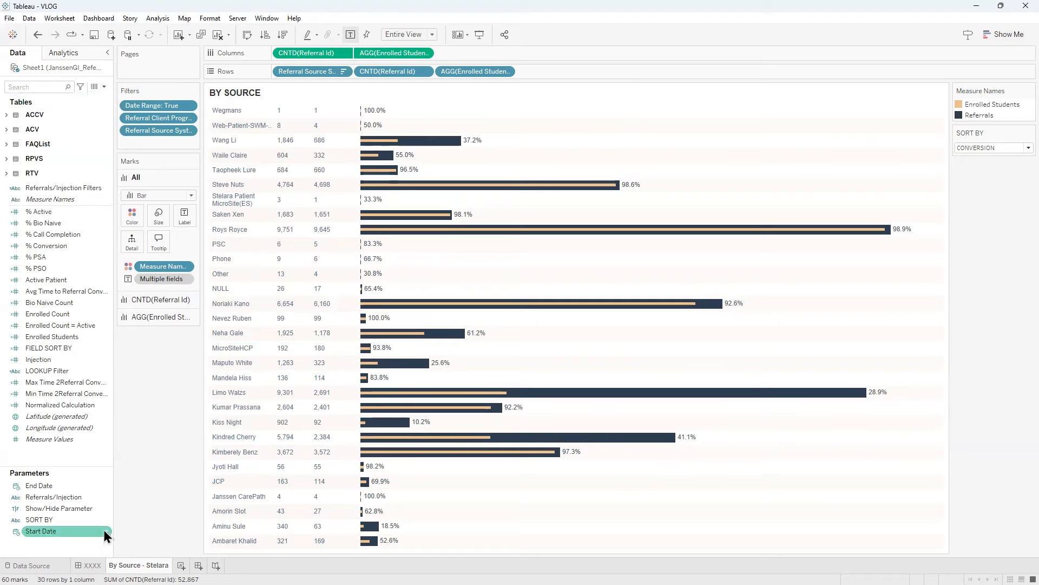
right_click(102, 520)
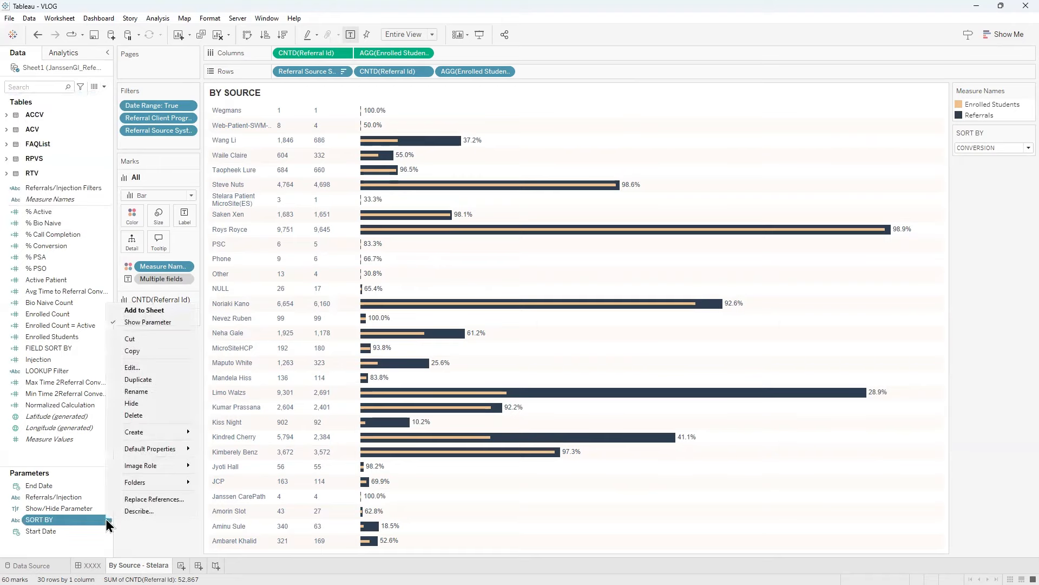
left_click(148, 366)
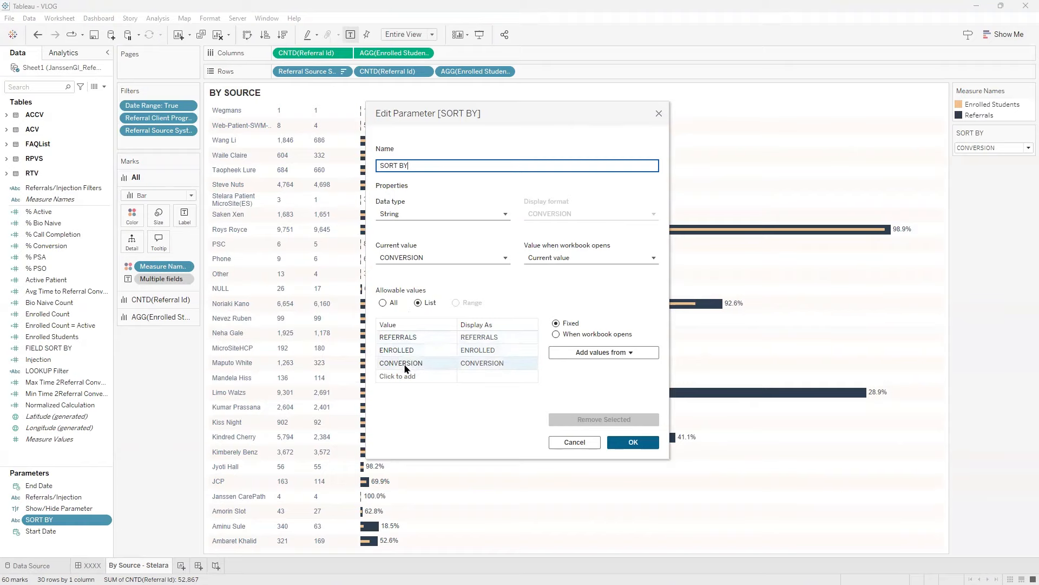
left_click(641, 442)
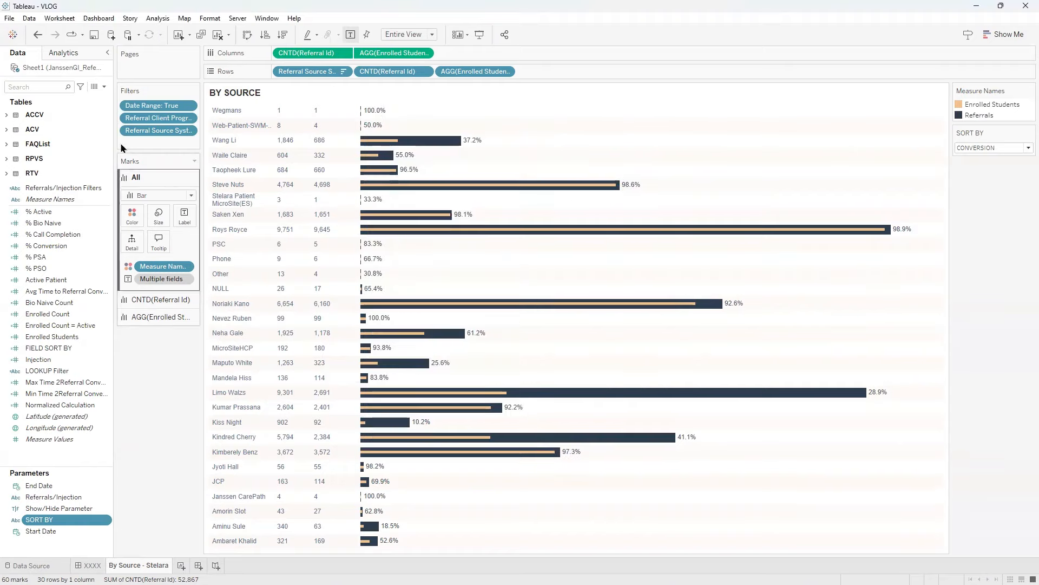
Review the CASE formula of the FIELD SORT BY calculated field
left_click(104, 87)
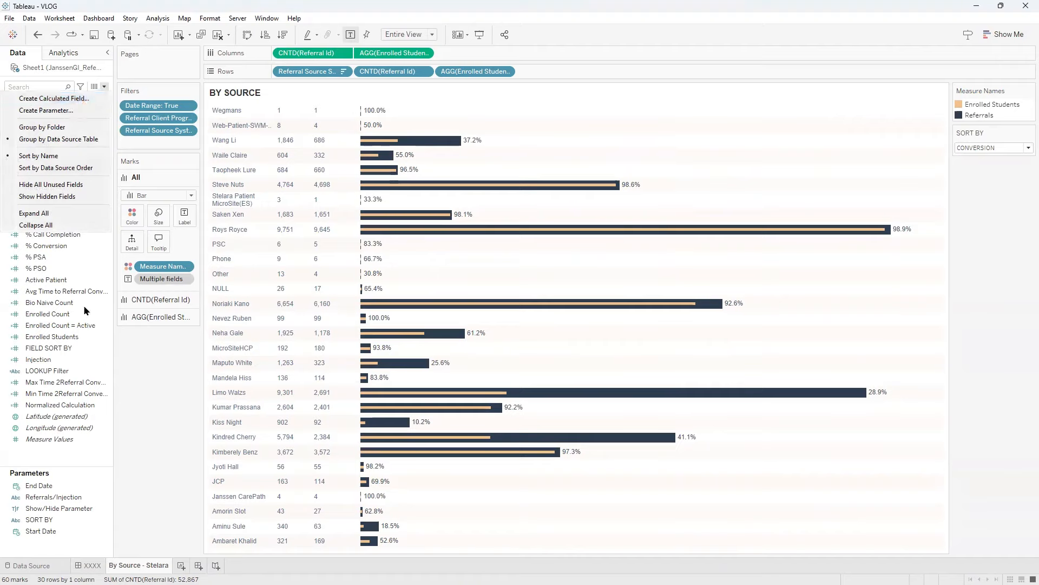
left_click(89, 346)
right_click(106, 349)
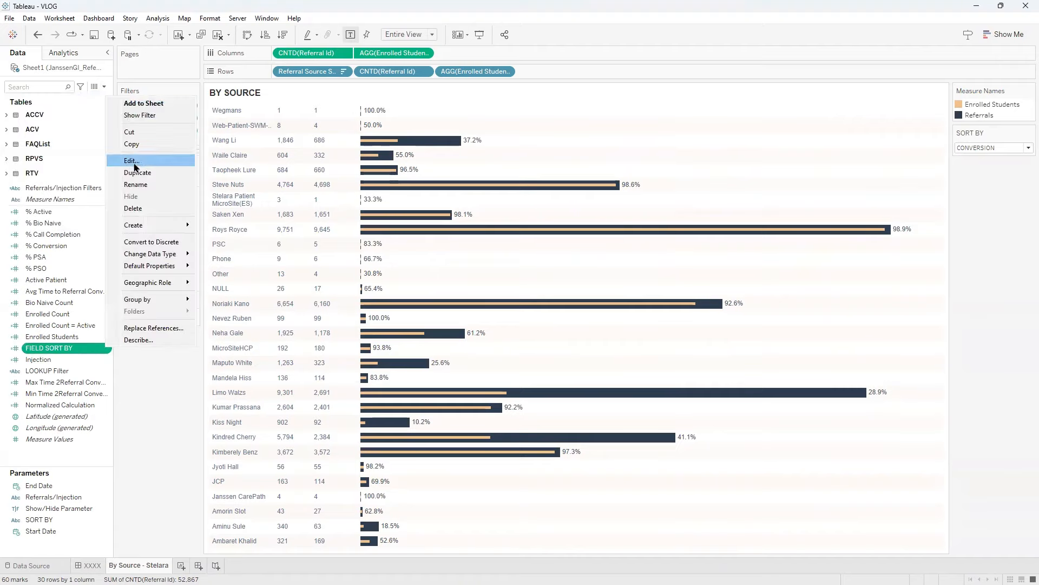
left_click(133, 160)
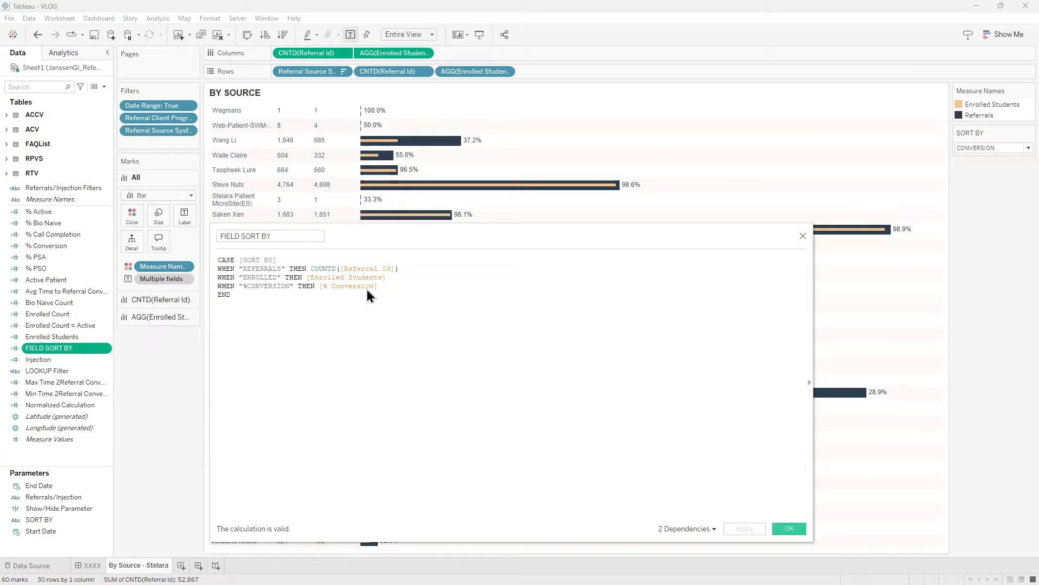
left_click(789, 528)
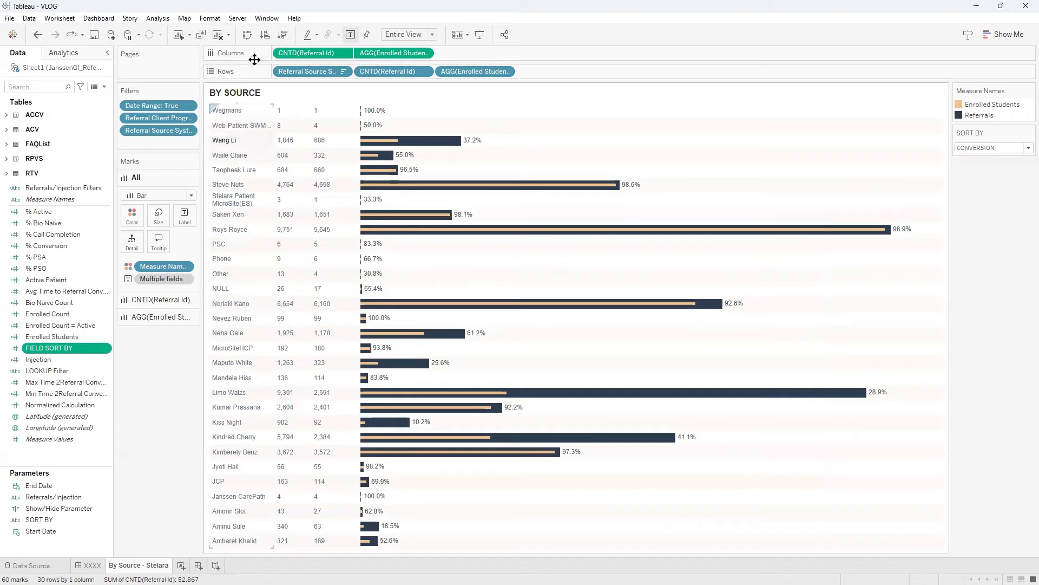
Clear the existing sort on Referral Source System in Rows and apply a nested sort in descending order
left_click(343, 72)
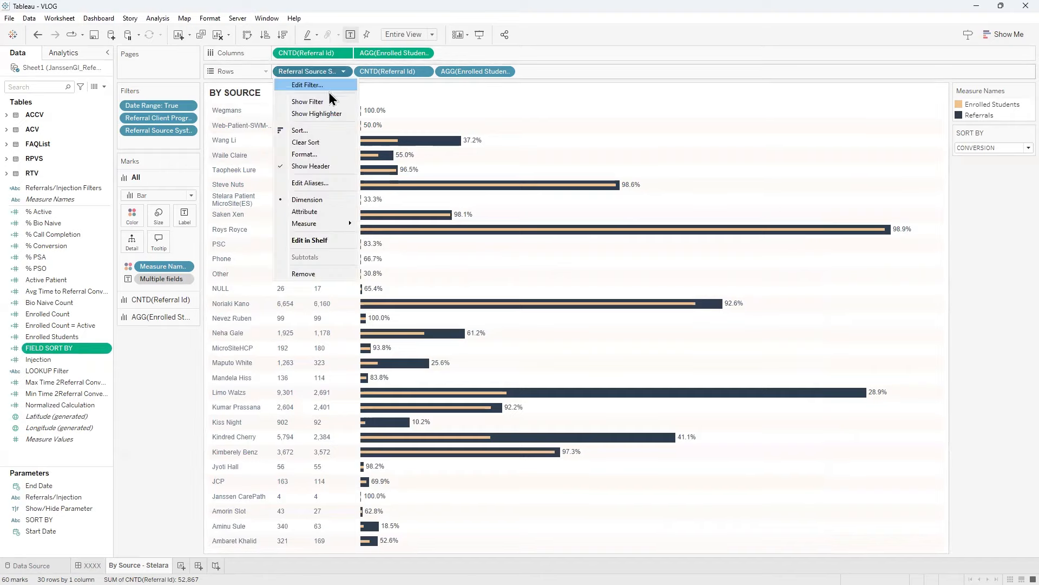
left_click(306, 147)
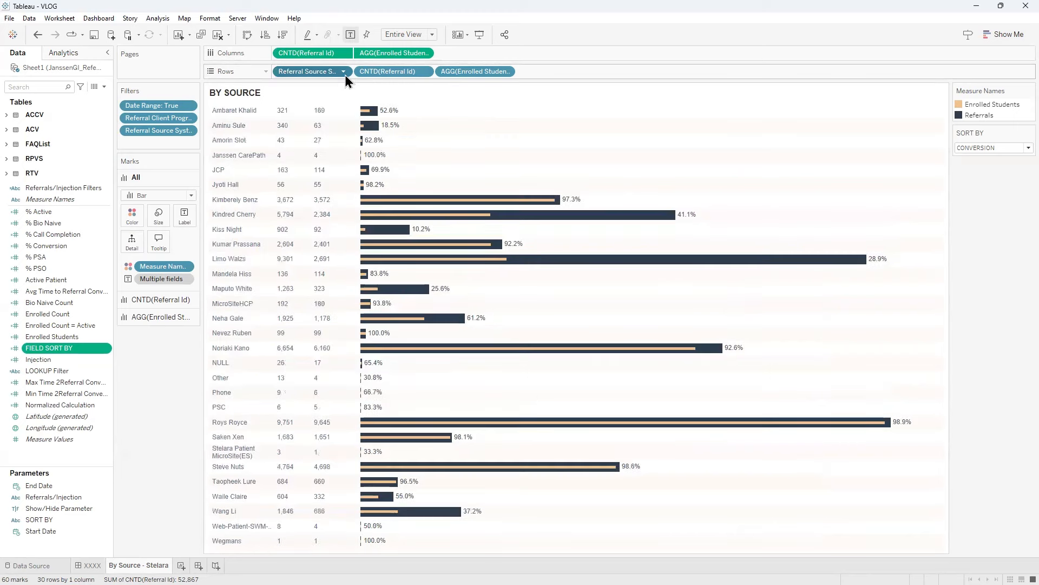
left_click(344, 72)
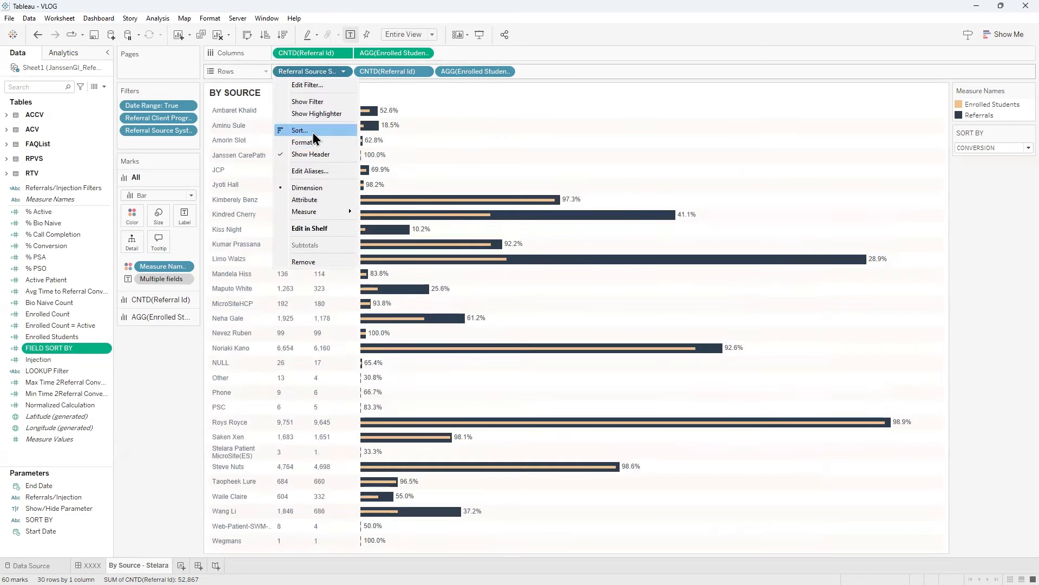
left_click(314, 132)
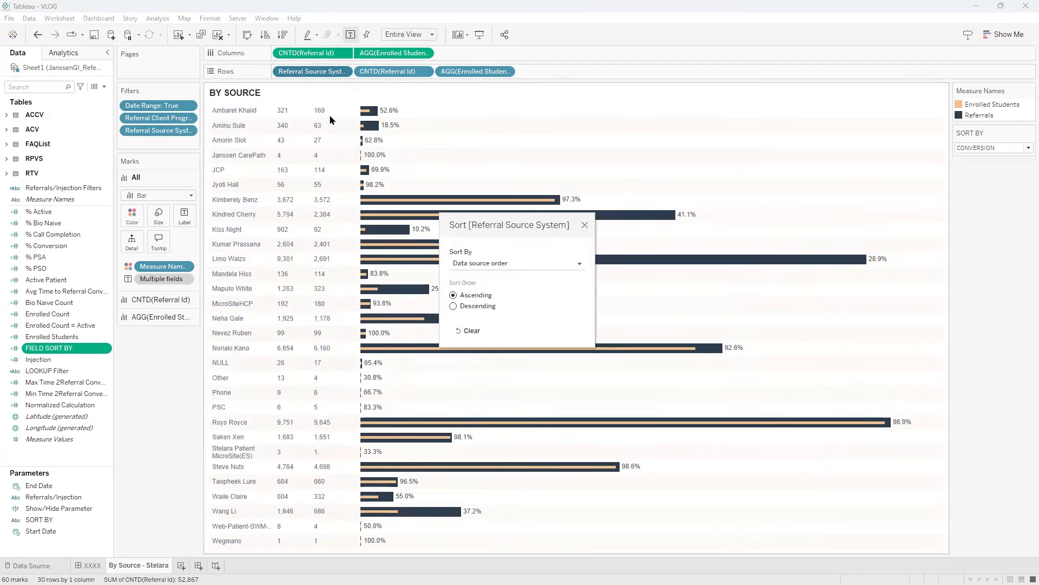
left_click(482, 263)
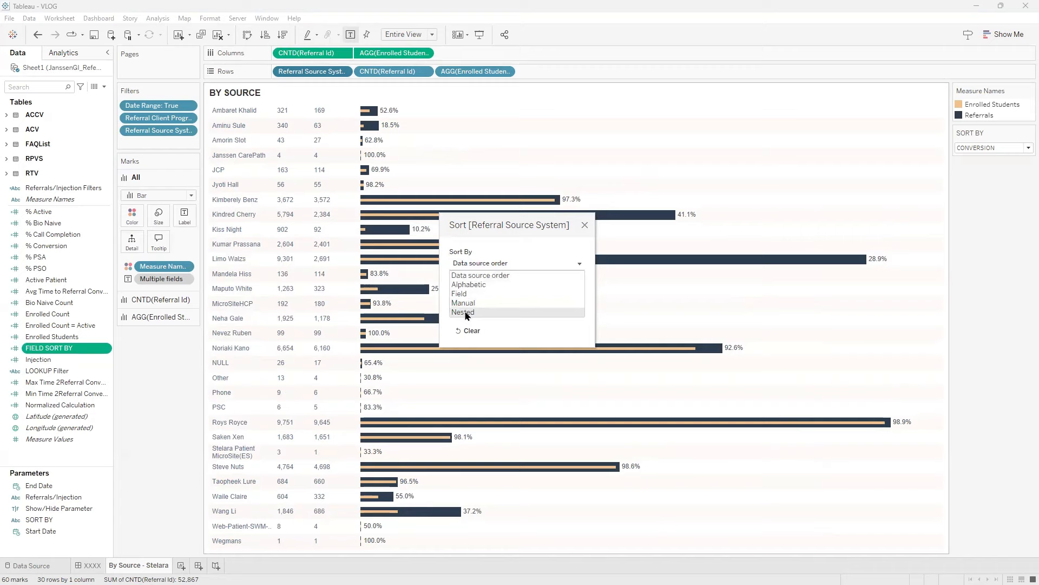
left_click(465, 314)
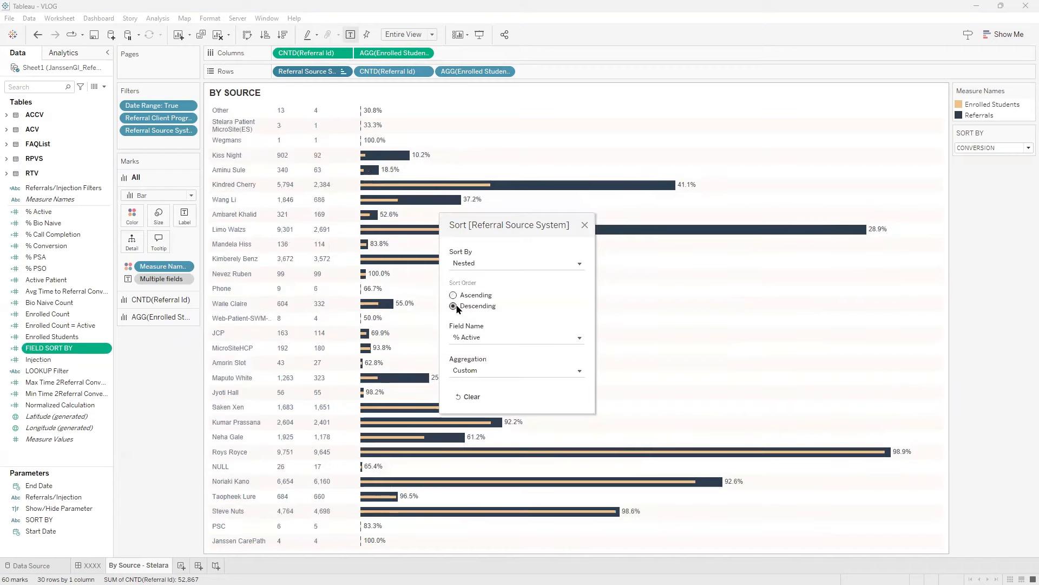
left_click(455, 306)
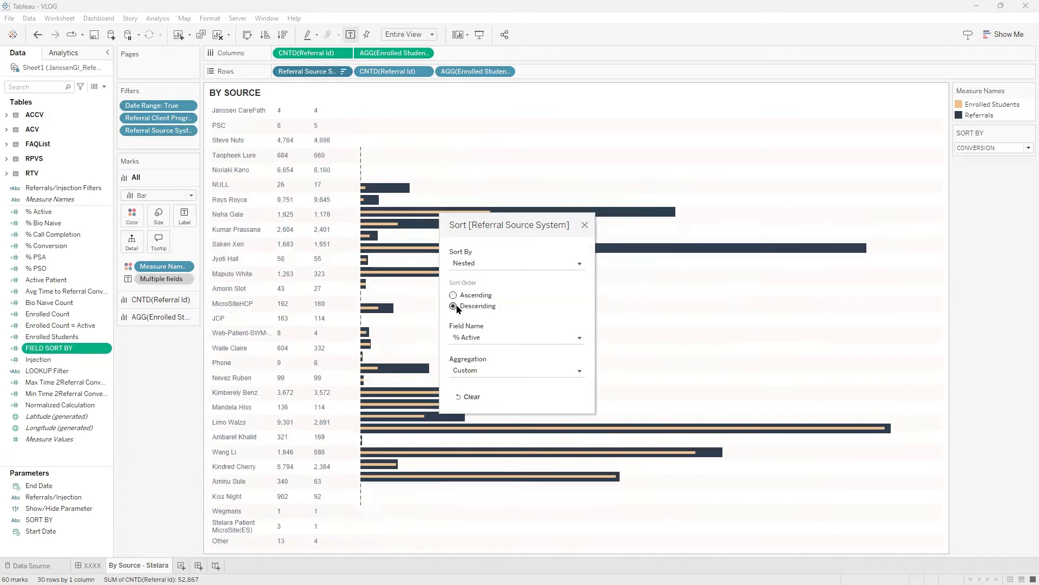
Set the nested sort's field to FIELD SORT BY and close the sort settings
left_click(491, 339)
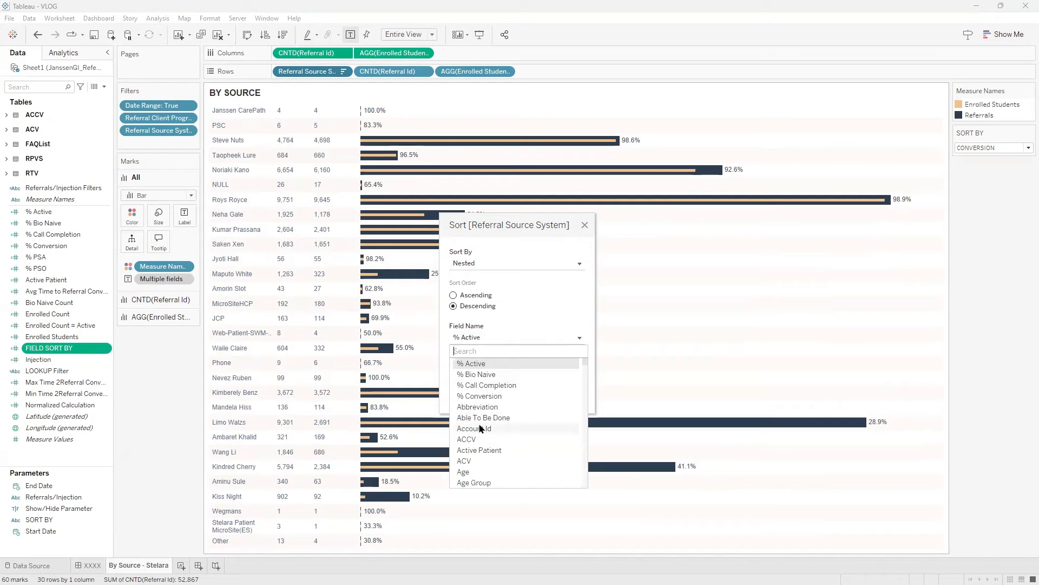
type("fi")
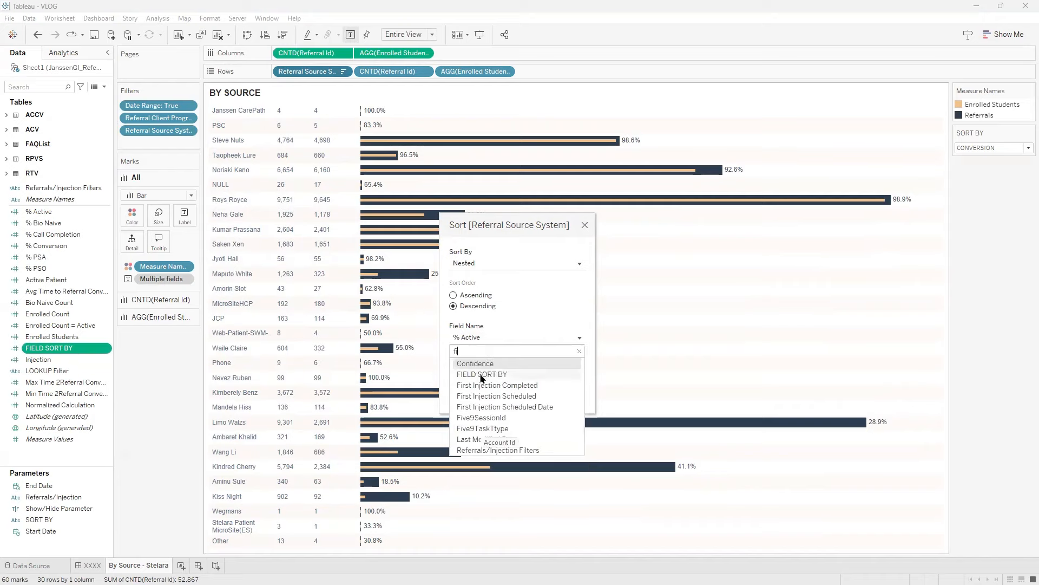
left_click(481, 374)
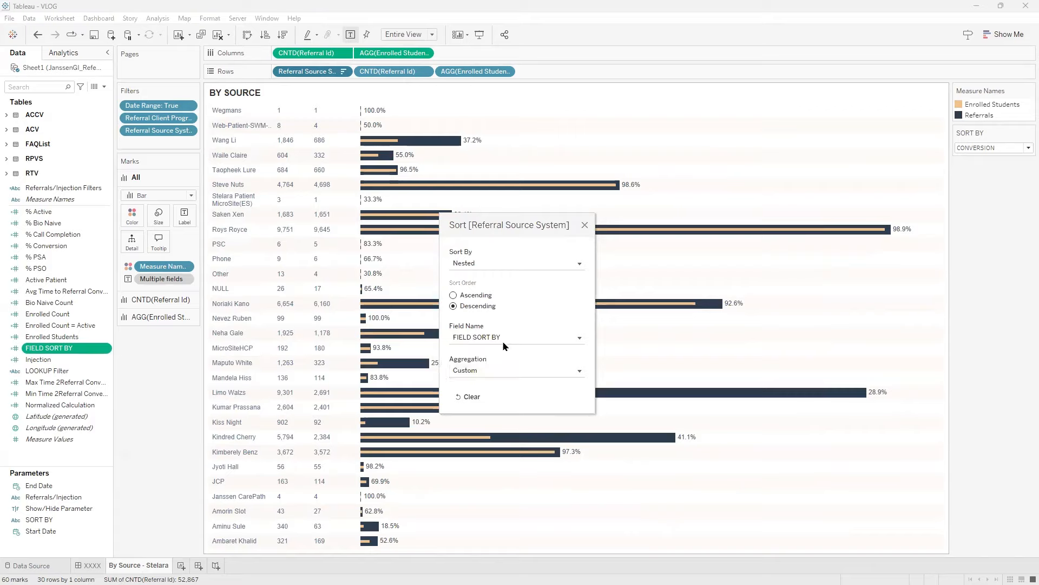
left_click(369, 81)
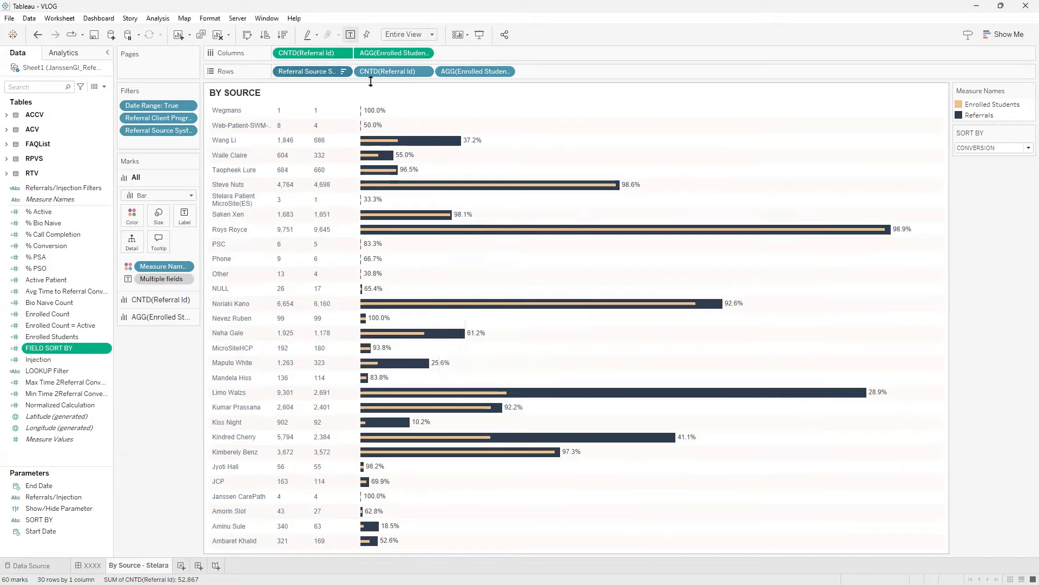
Test the nested sort by switching the SORT BY parameter to REFERRALS, ENROLLED and CONVERSION in turn
left_click(973, 151)
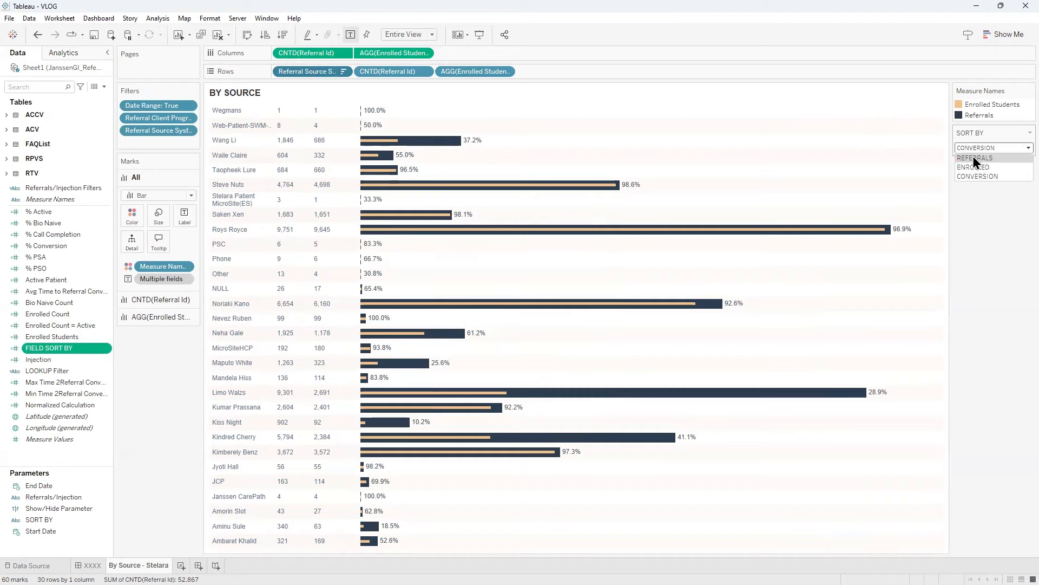
left_click(973, 157)
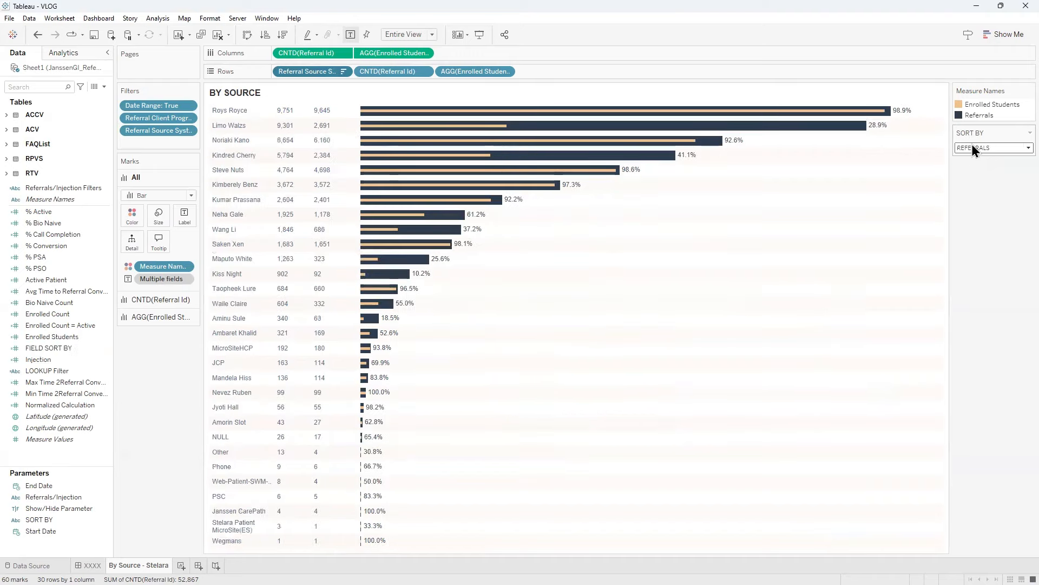
left_click(973, 145)
left_click(973, 167)
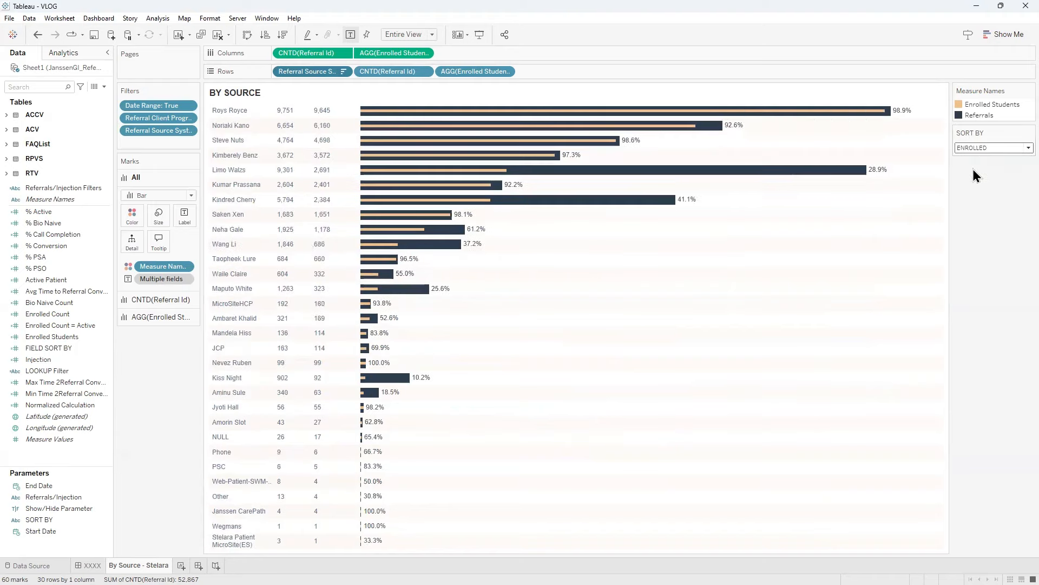
left_click(966, 149)
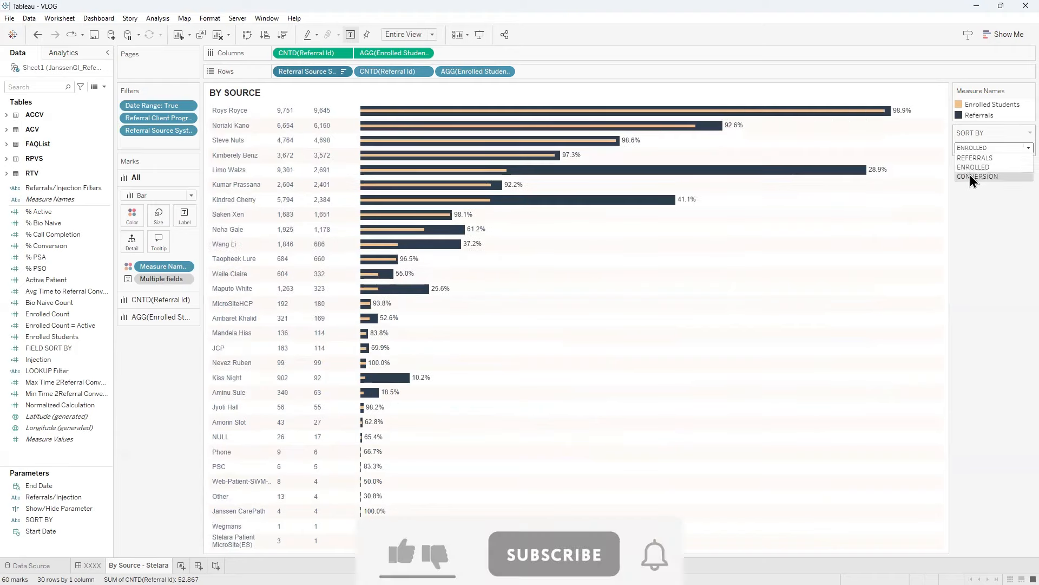
left_click(971, 177)
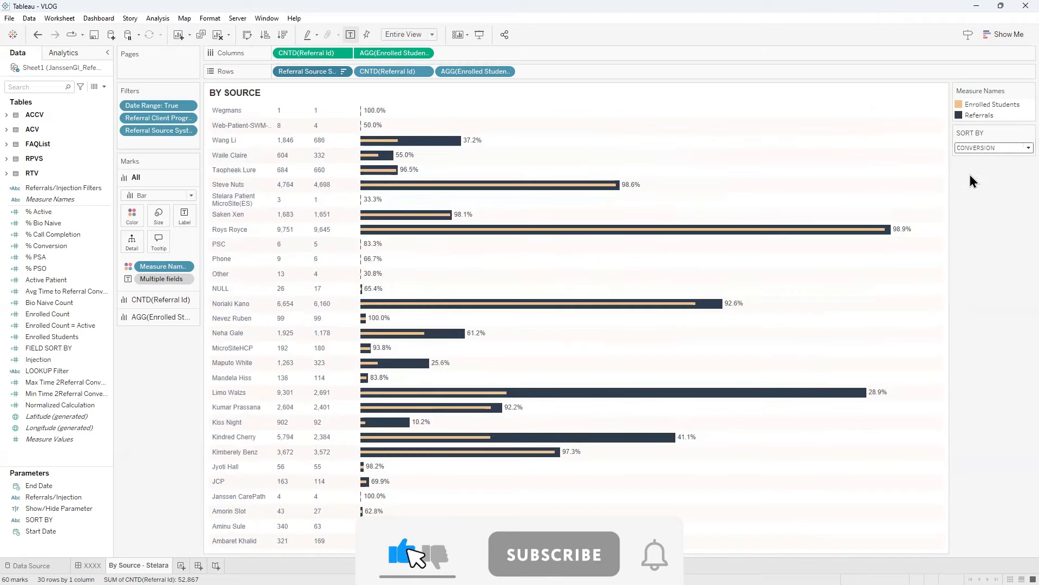